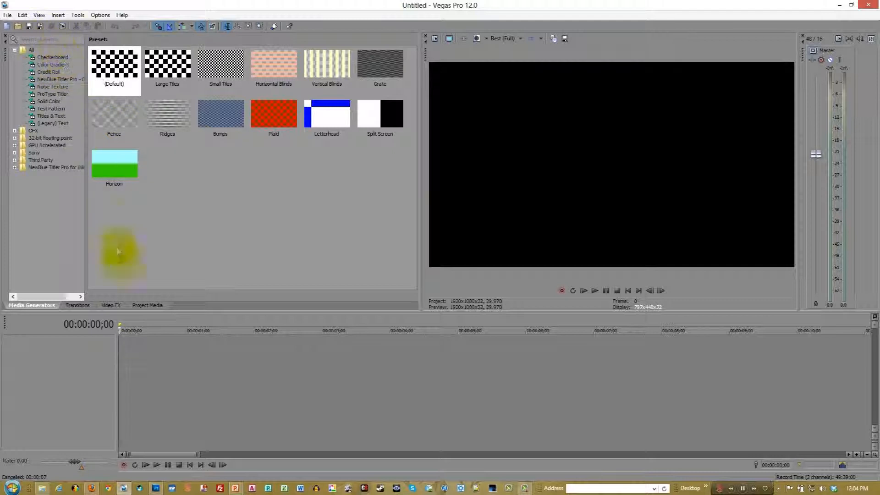
Import the Intro video and the Logo, Presents and Title_Template images into the project media.
click(148, 305)
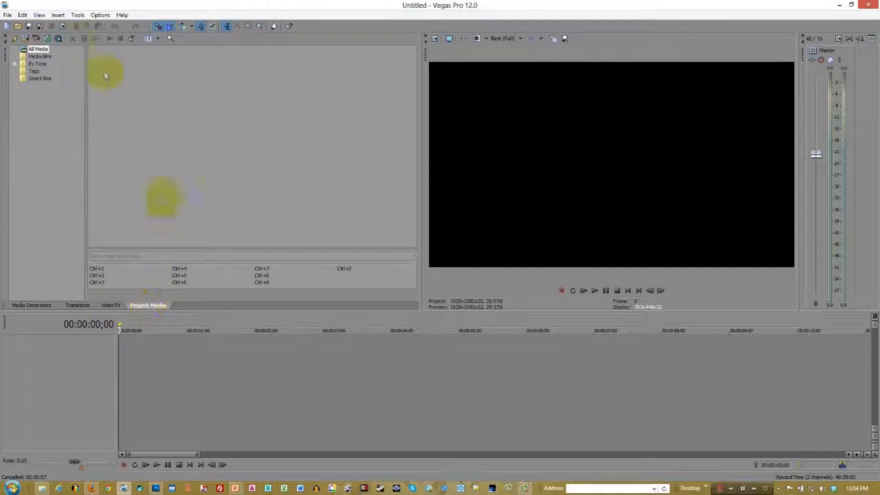
click(26, 38)
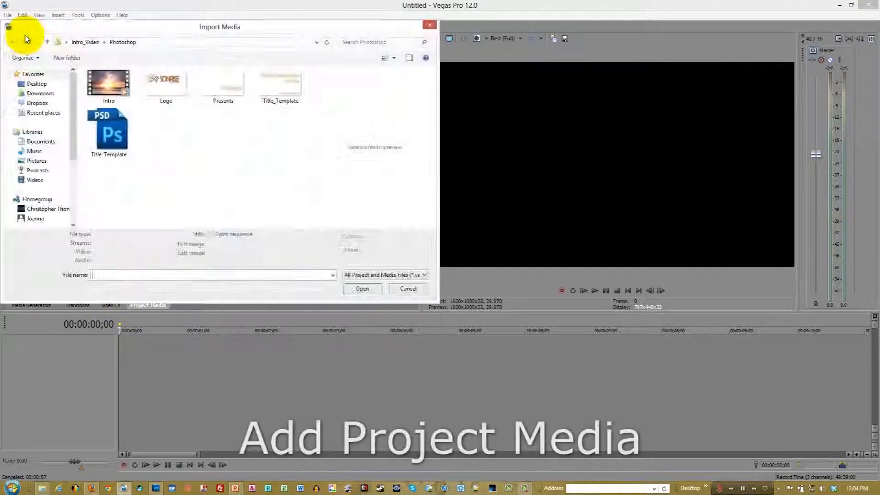
click(110, 82)
shift+click(282, 83)
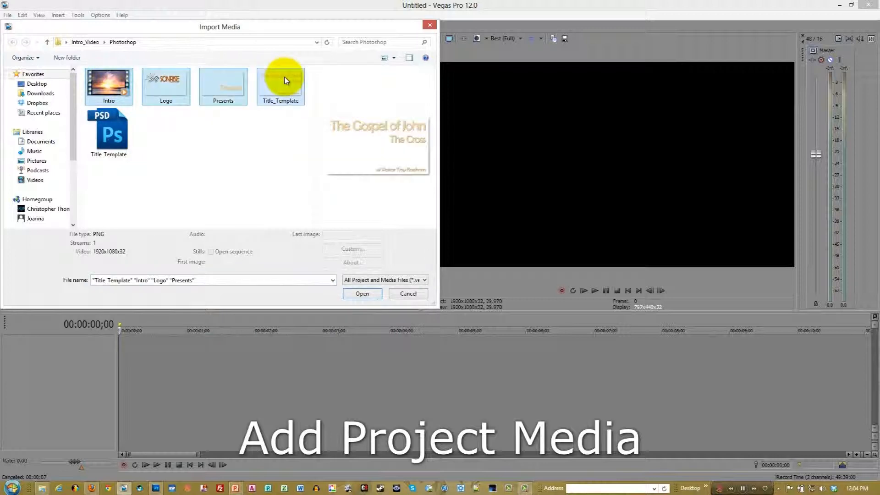
click(362, 294)
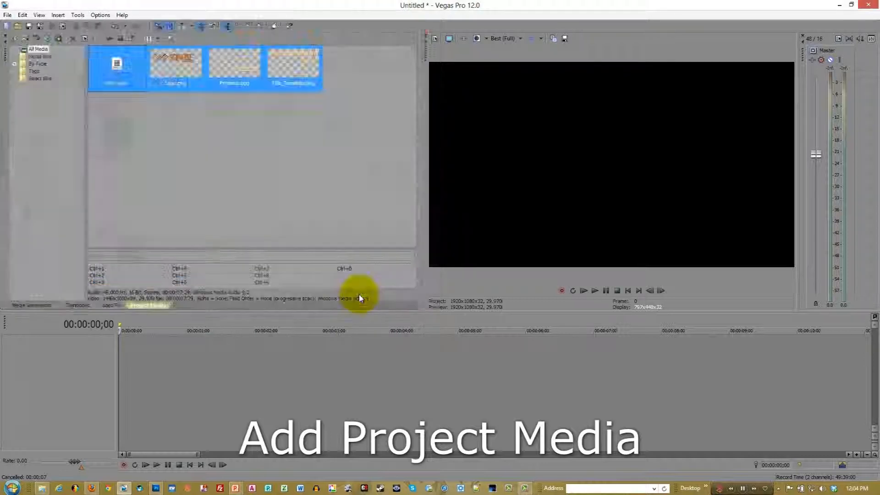
Add four empty video tracks to the timeline.
click(75, 359)
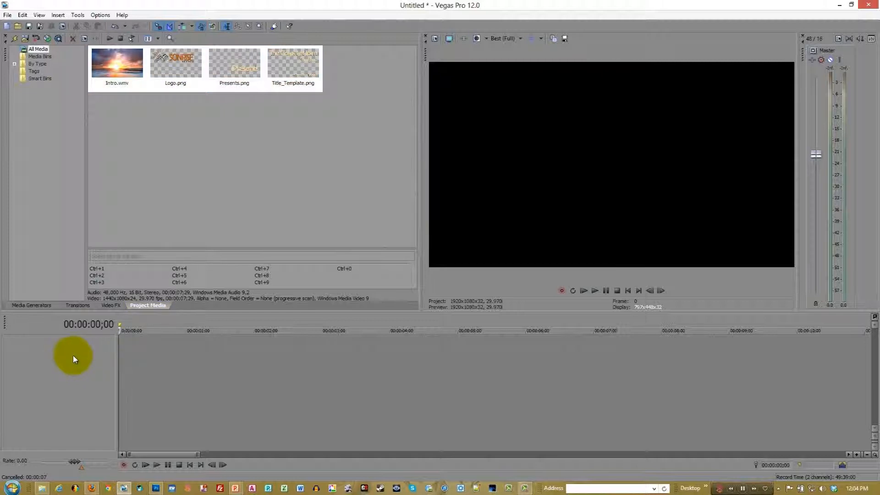
key(ctrl+shift+q)
key(ctrl+shift+q)
key(ctrl+shift+q)
key(ctrl+shift+q)
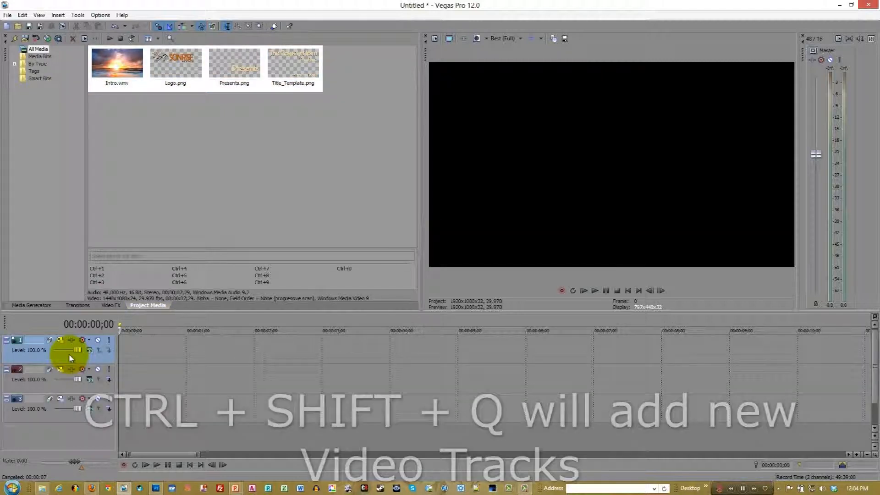
Place the sunset video at the start of video track 4 and trim its end to about 8 seconds.
click(117, 65)
drag(122, 69, 120, 440)
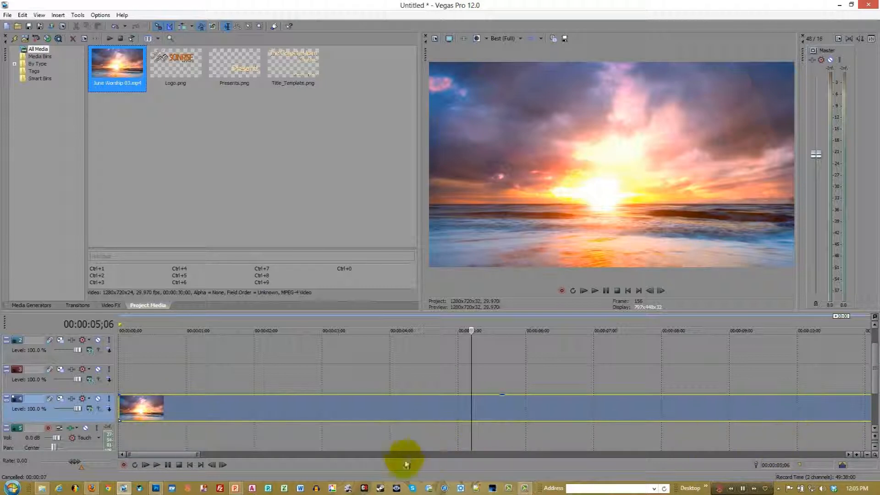
drag(191, 450, 293, 453)
click(868, 458)
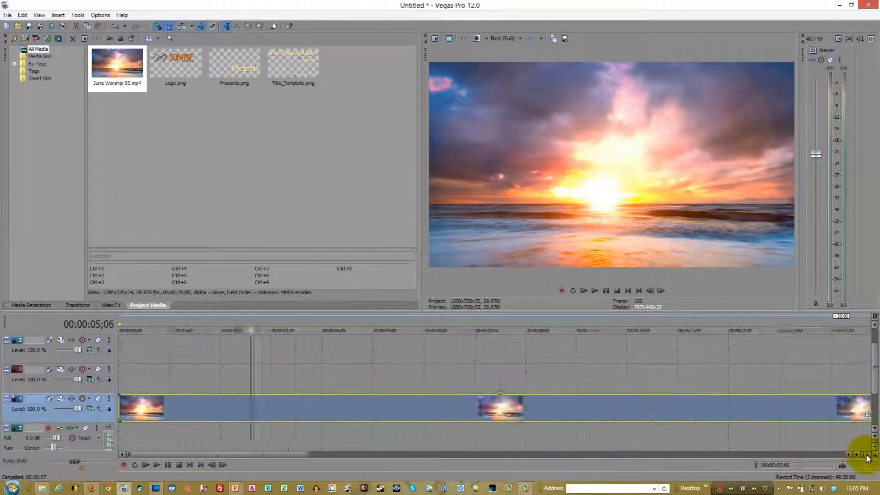
click(867, 458)
drag(498, 406, 223, 415)
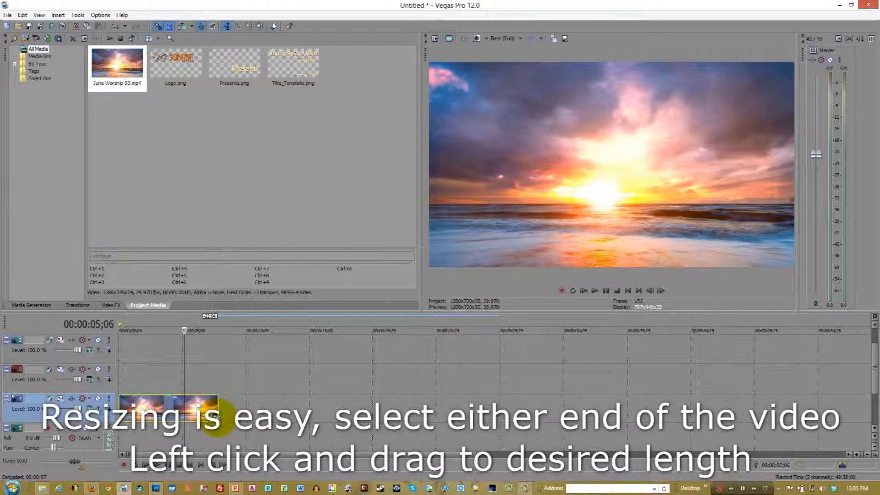
click(857, 454)
click(858, 454)
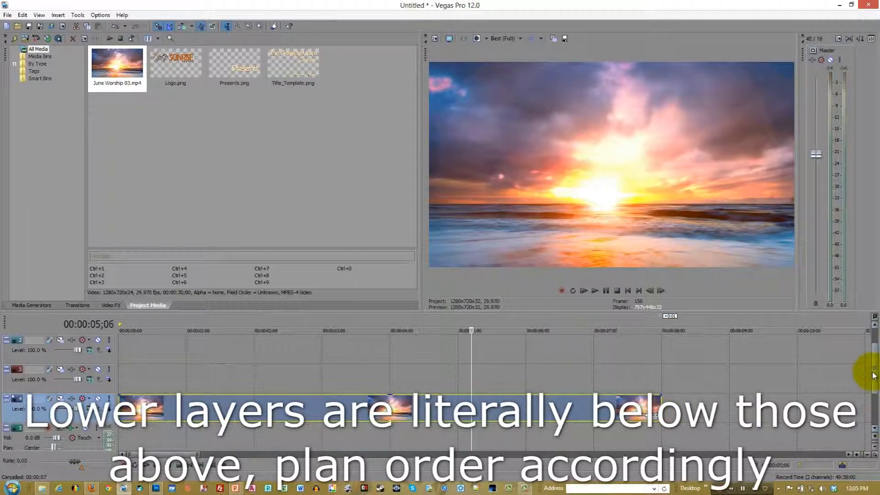
Place Logo.png at the start of track 3, above the sunset video, with a fade-in of about one second.
drag(870, 370, 876, 342)
click(175, 64)
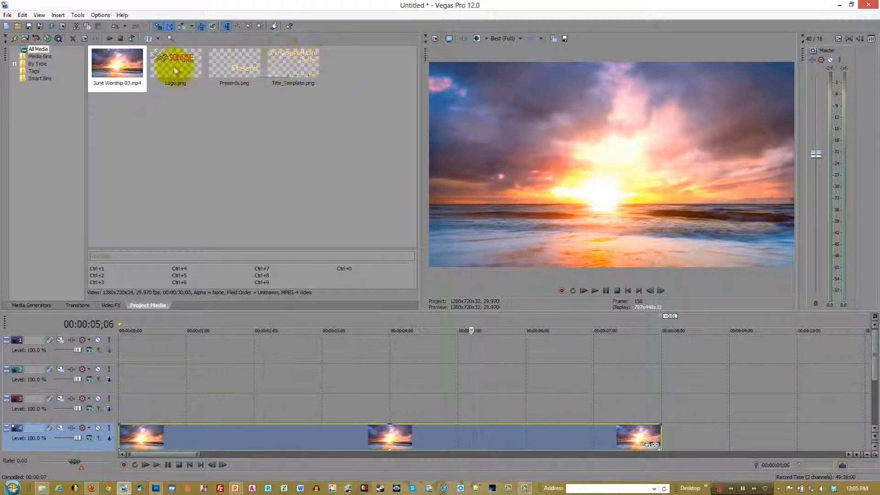
drag(173, 64, 187, 392)
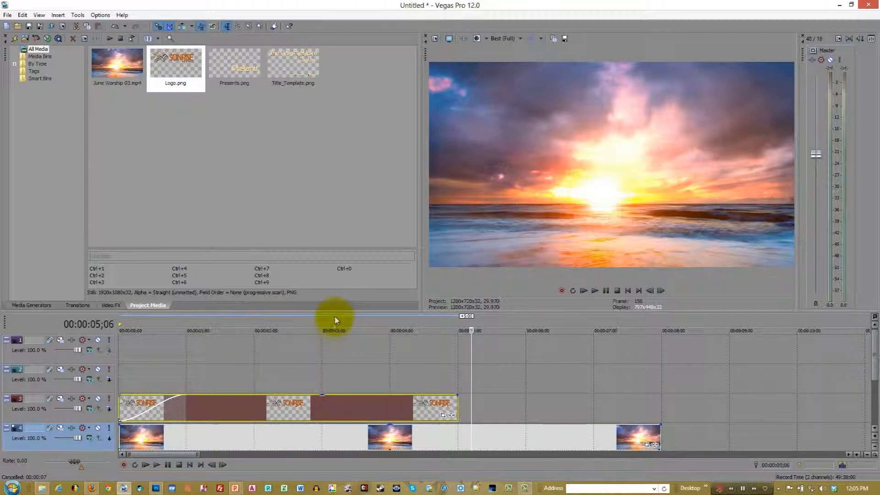
Place Presents.png on track 2 from 1 to 4 seconds with a one-second fade-in, and trim the logo clip's end to 4 seconds.
drag(234, 60, 193, 383)
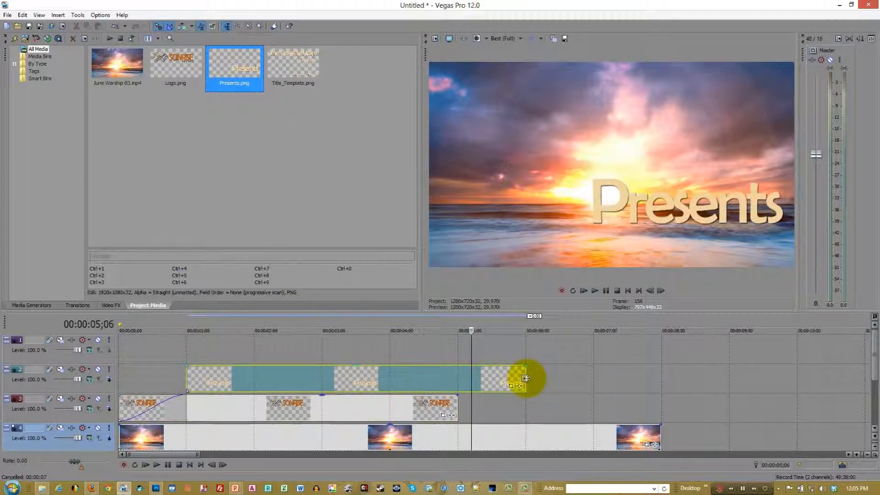
drag(508, 379, 390, 393)
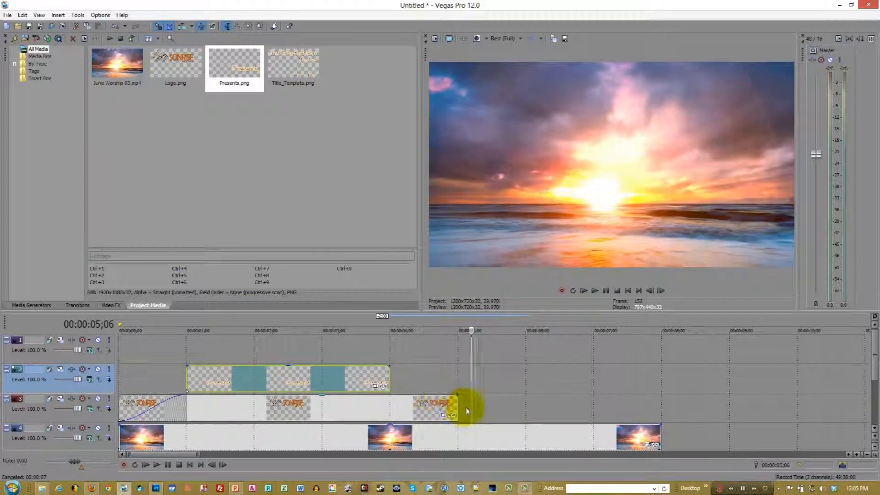
drag(457, 407, 389, 408)
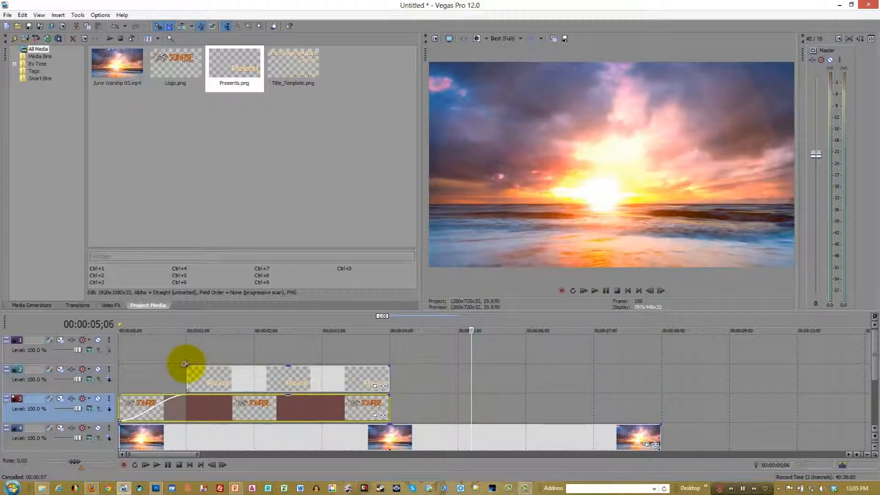
drag(185, 365, 255, 366)
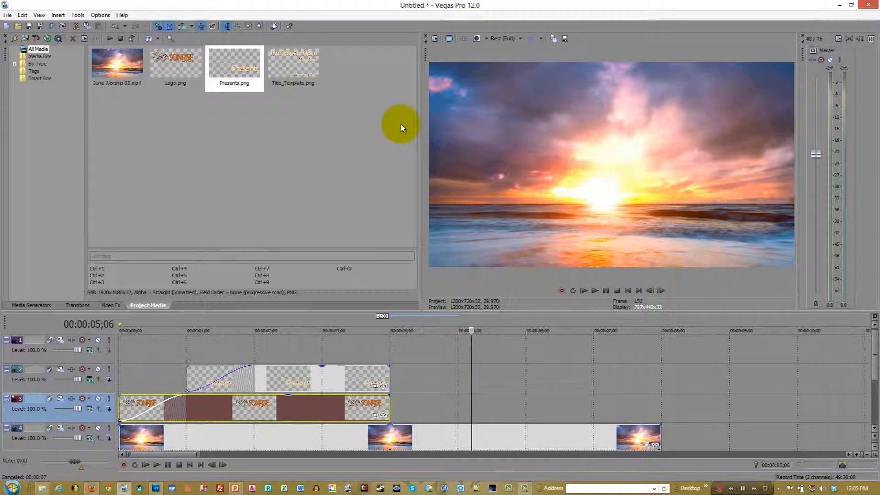
Place Title_Template.png on track 3 at 4 seconds with a half-second crossfade from the logo, and trim its end to 8 seconds.
drag(293, 64, 418, 408)
drag(553, 407, 472, 417)
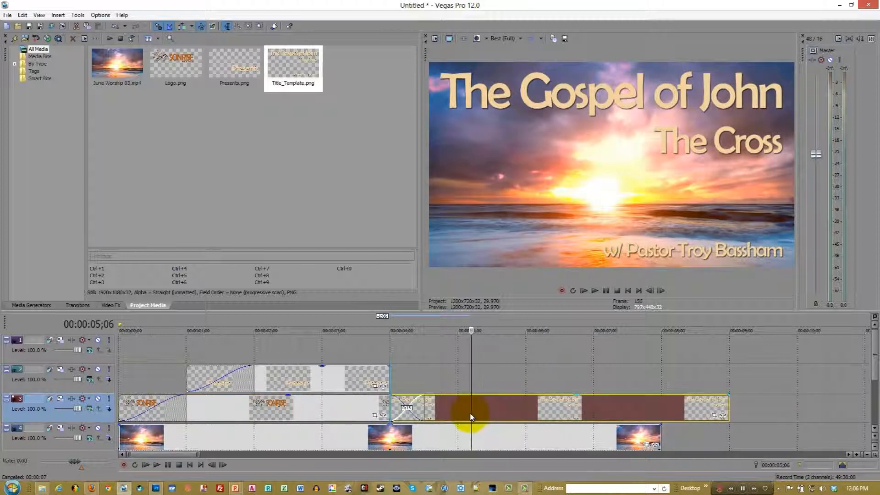
drag(472, 417, 472, 417)
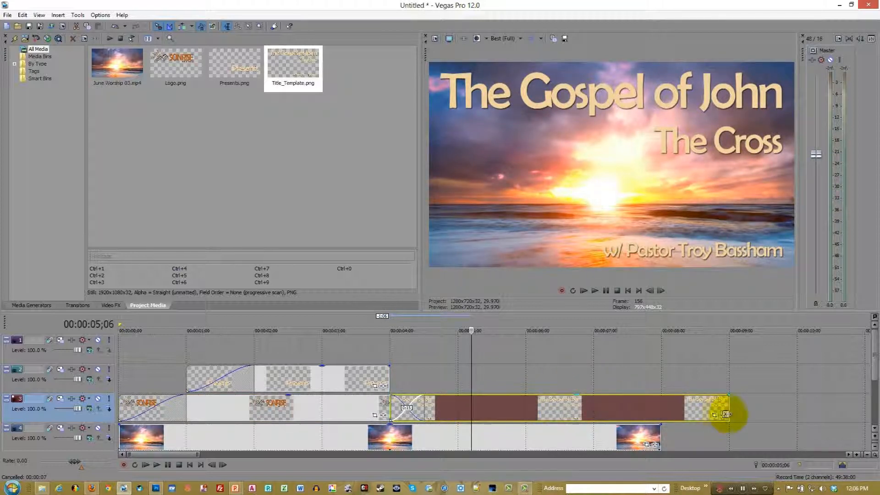
drag(727, 414, 661, 415)
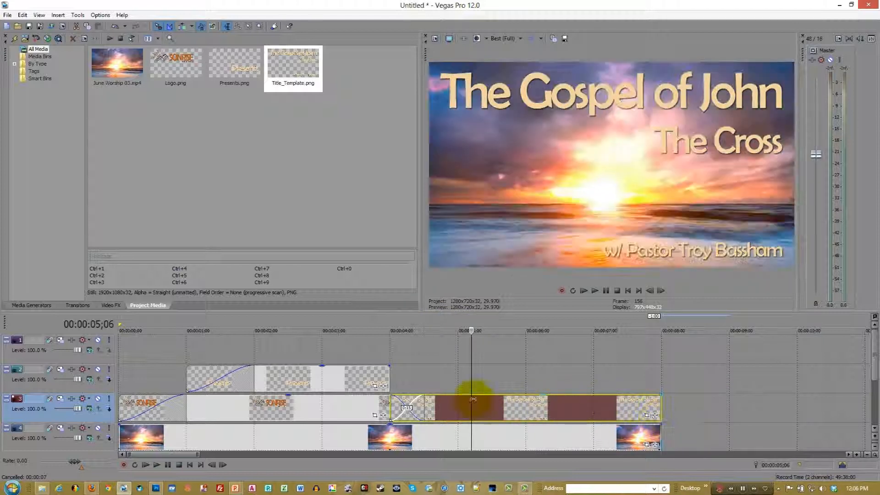
Extend the Presents clip to the end of the logo-to-title crossfade and add a fade-out of about half a second.
drag(390, 365, 424, 379)
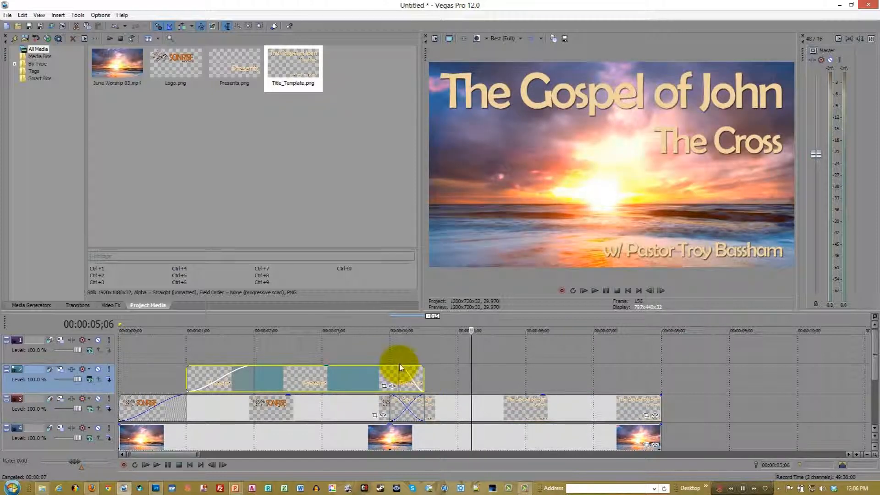
drag(401, 365, 423, 380)
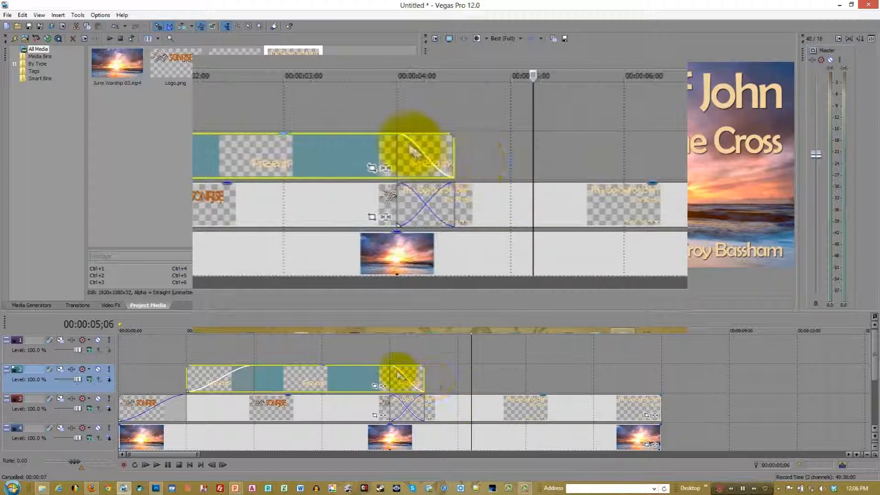
drag(393, 365, 392, 366)
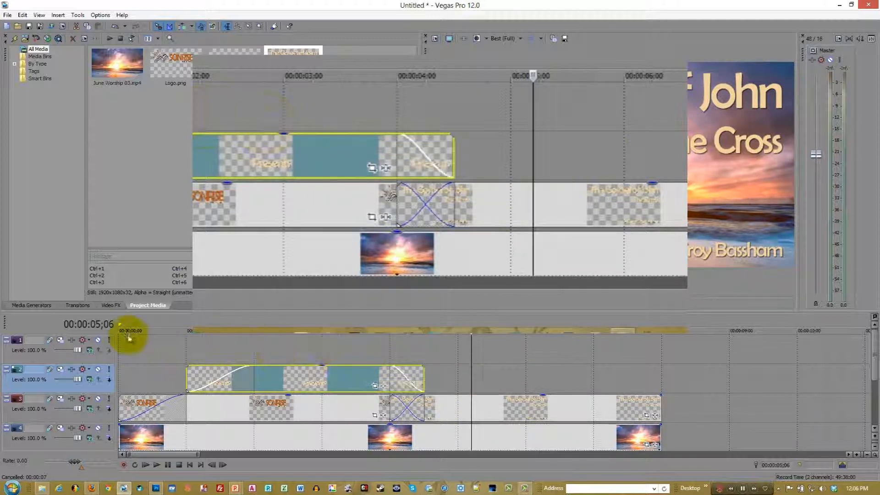
Play the sequence from the start to check the fades and the transition to the title.
click(121, 321)
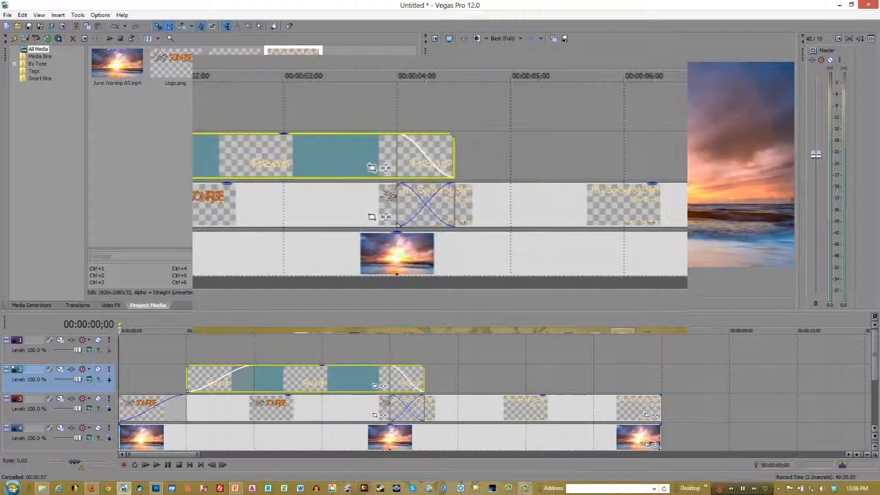
click(595, 291)
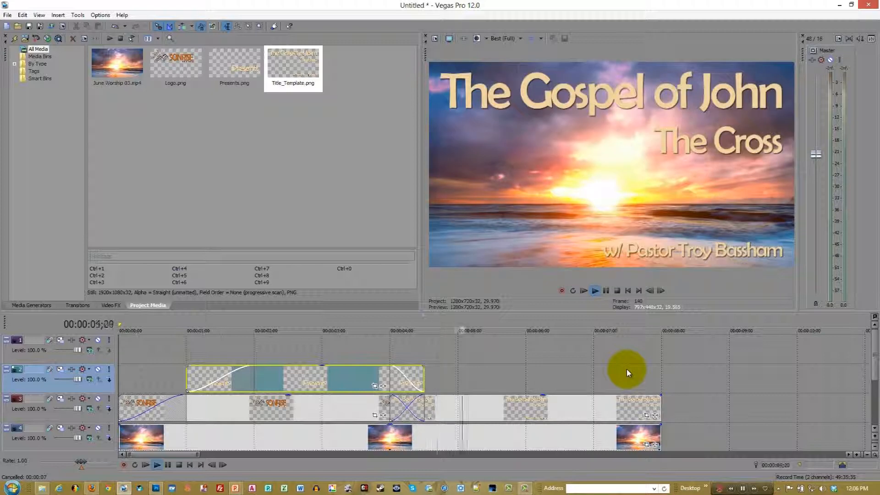
click(608, 291)
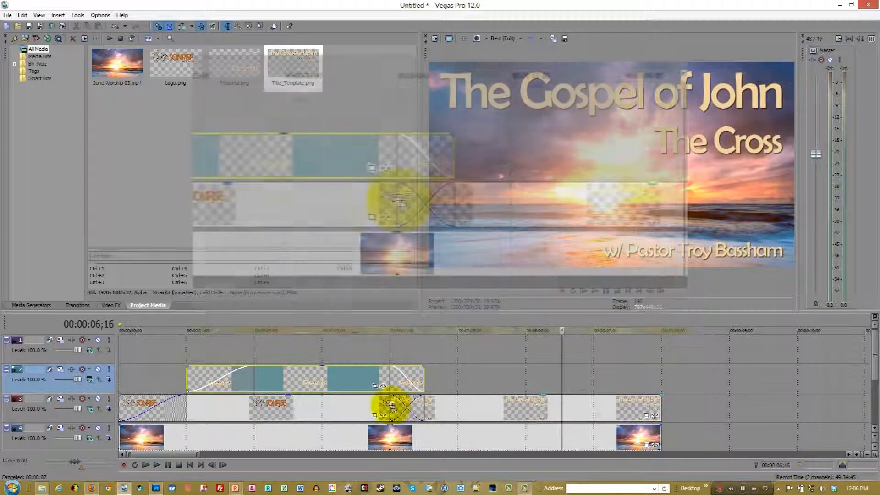
Lengthen the logo-to-title crossfade and the Presents fade-out to one second, and extend the title clip's end to 8 seconds.
drag(472, 405, 451, 415)
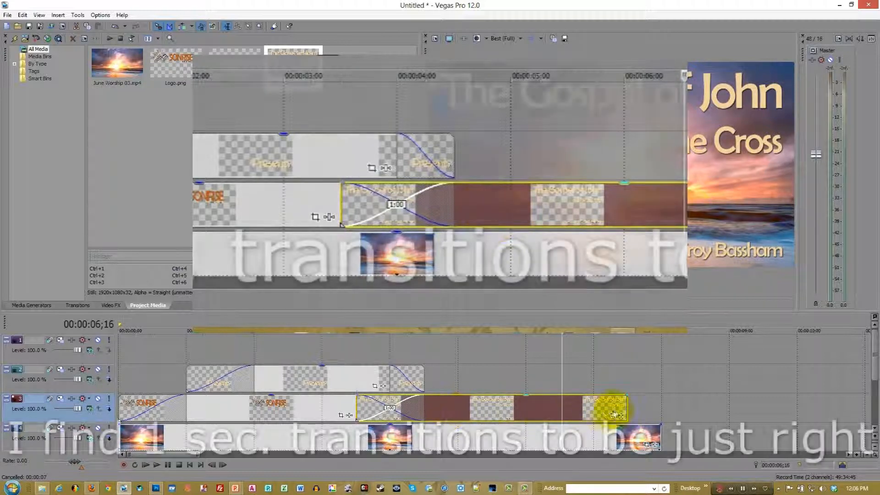
drag(626, 408, 661, 407)
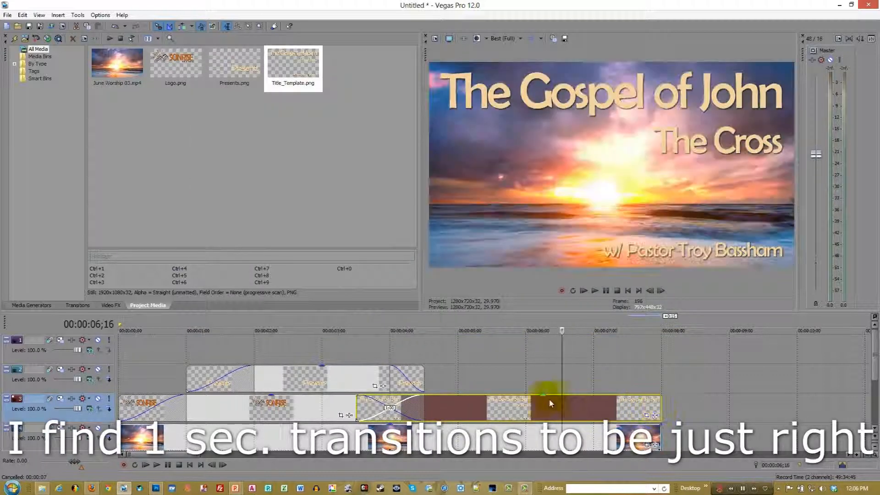
drag(394, 365, 364, 369)
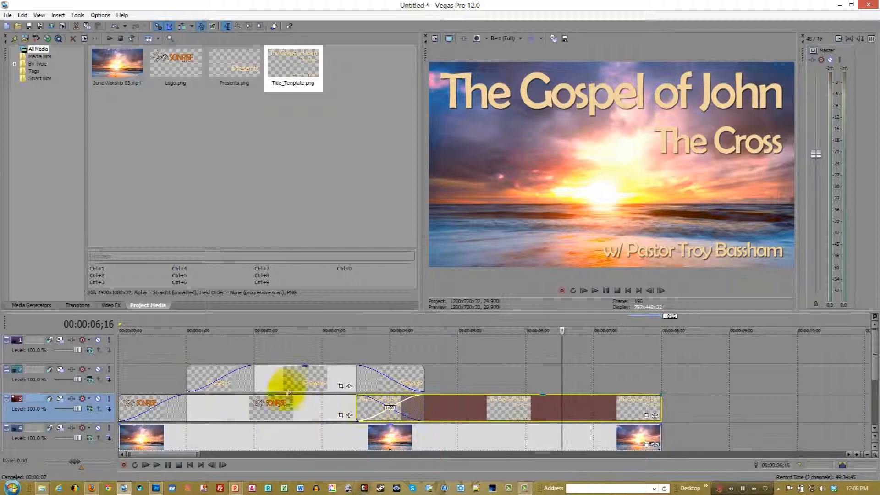
click(294, 373)
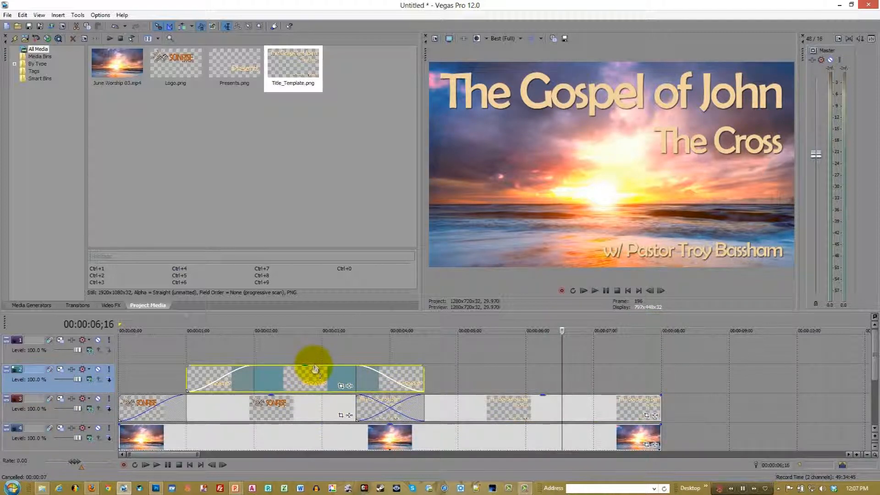
In Track Motion for track 3, move the frame straight down to Y -251.20 at time zero.
click(61, 402)
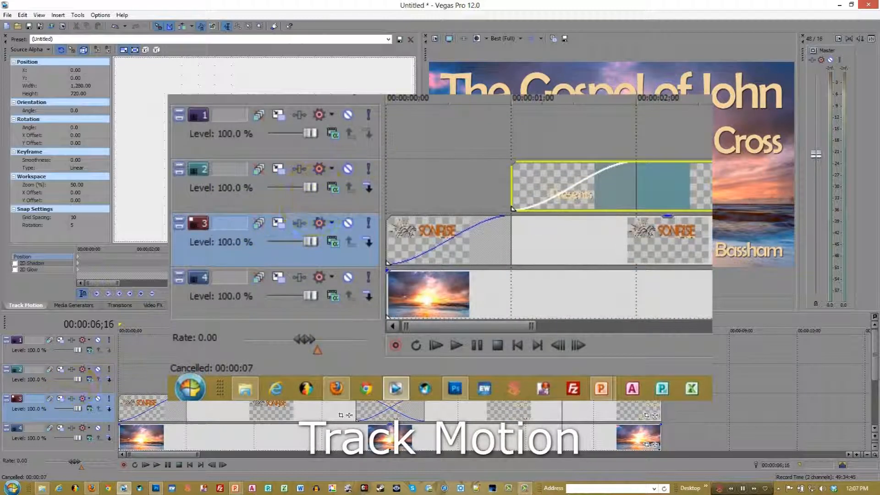
click(119, 318)
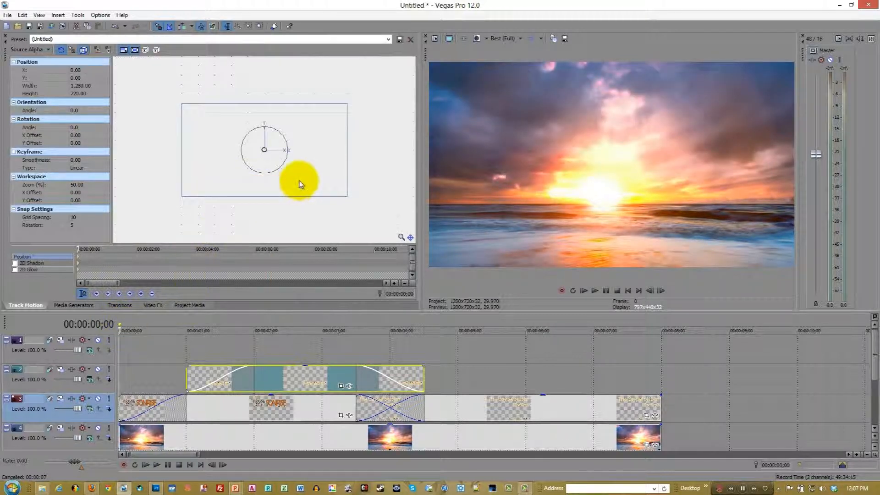
drag(300, 180, 300, 181)
Add a motion keyframe at 1 second on track 3 using the (Default) preset.
click(186, 328)
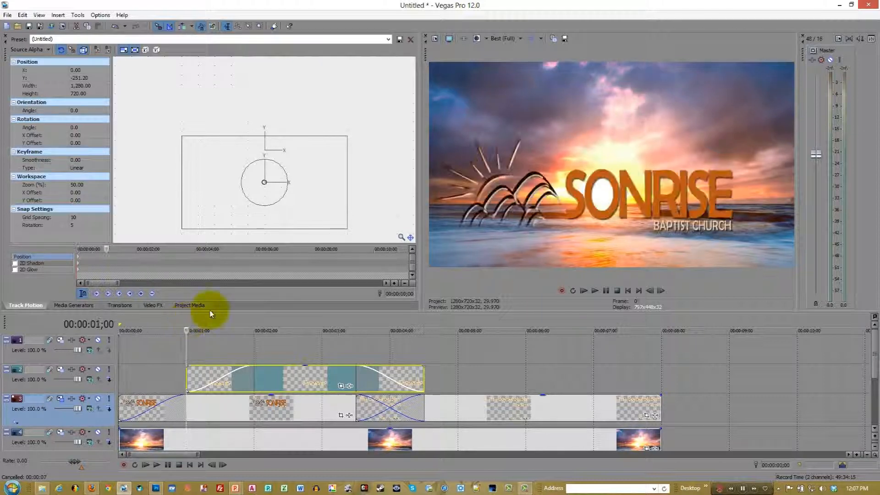
click(388, 39)
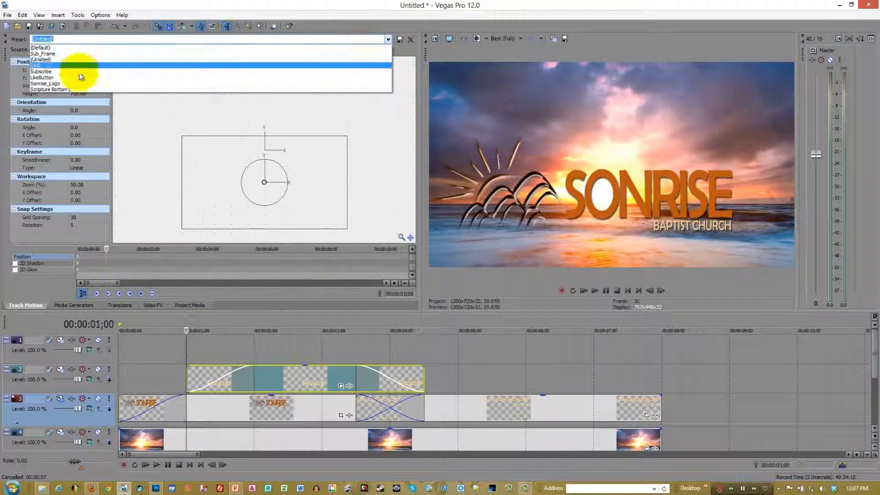
click(76, 48)
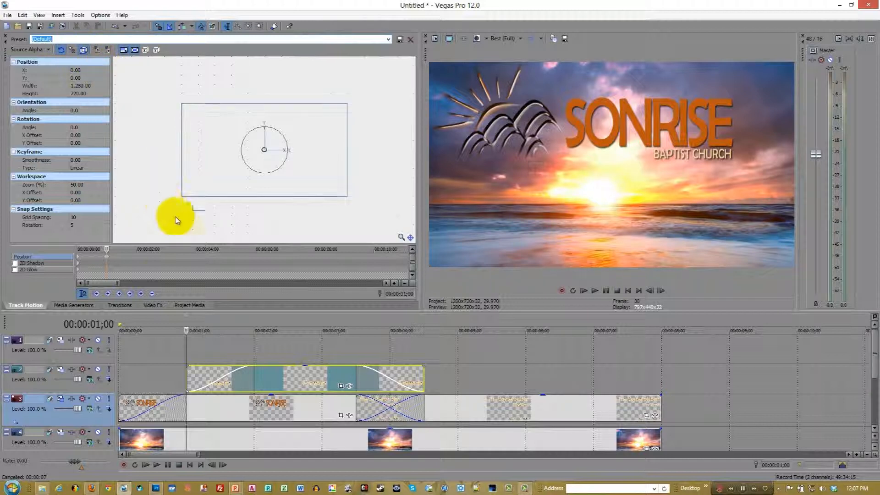
Play the sequence from the beginning to preview the logo's motion on track 3.
click(120, 316)
click(594, 291)
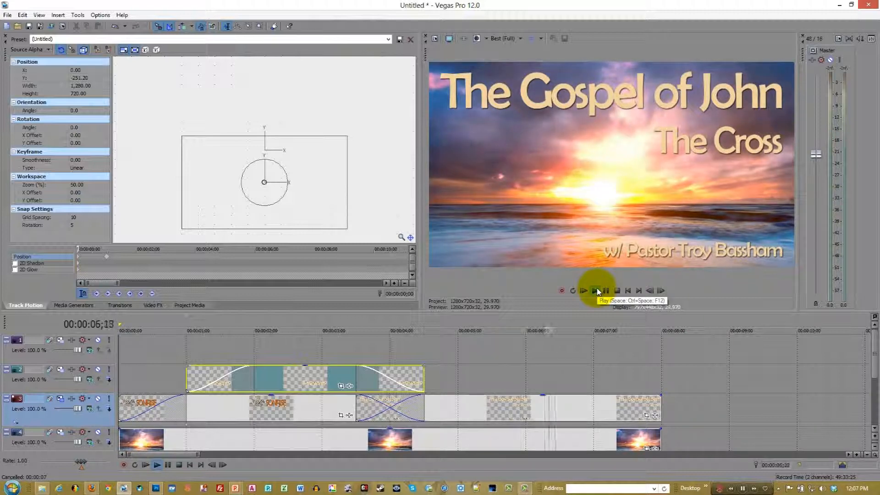
Stop the preview and render the project as Intro.wmv using the 8 Mbps HD 1080-30p Video template, overwriting the existing file.
click(607, 292)
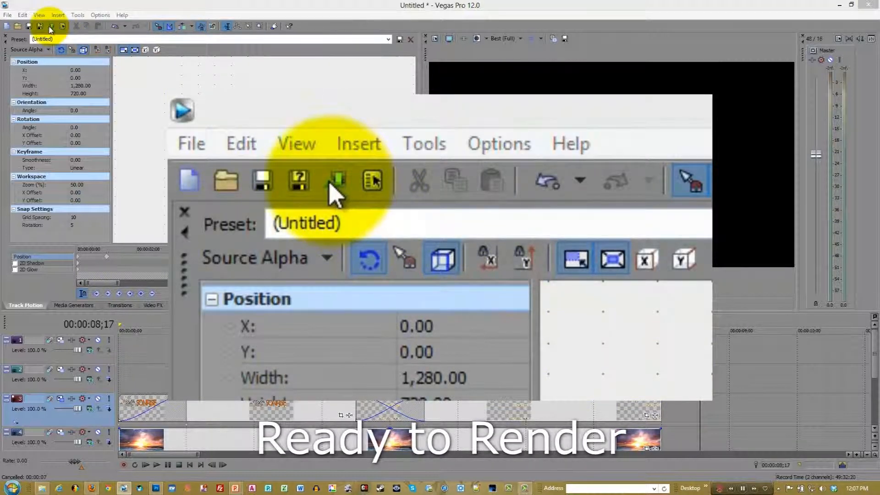
click(51, 26)
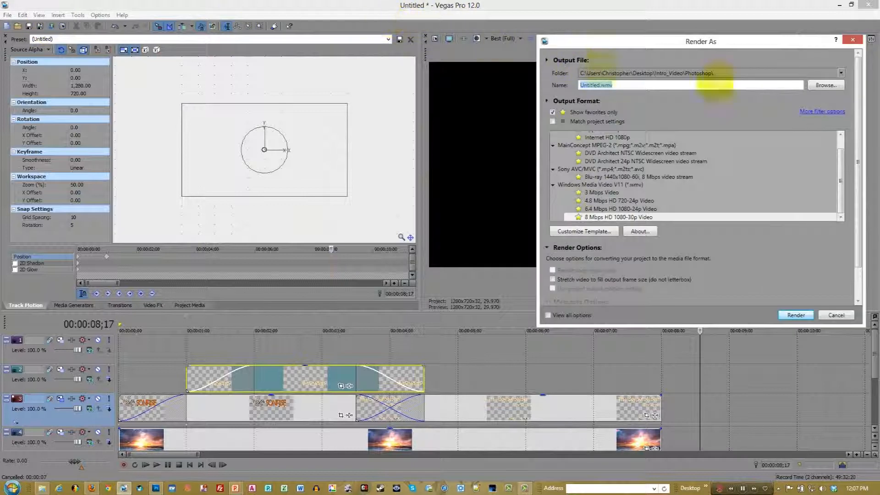
click(825, 85)
click(549, 112)
click(803, 281)
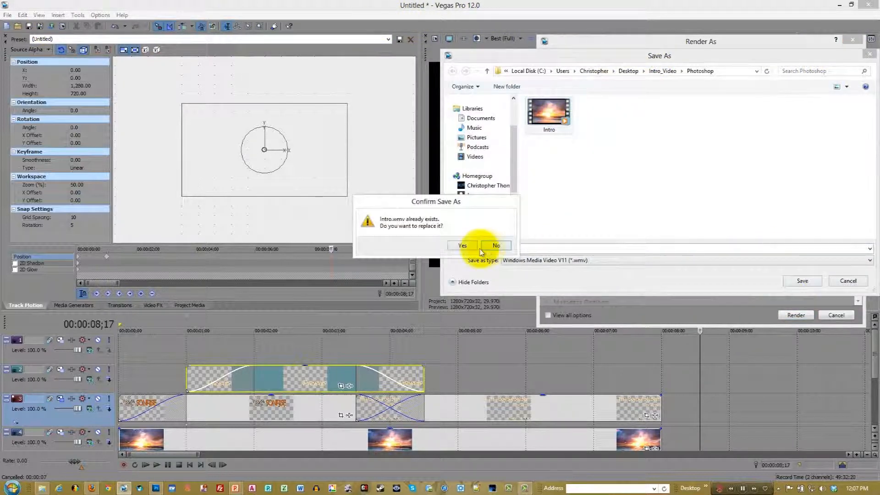
click(462, 246)
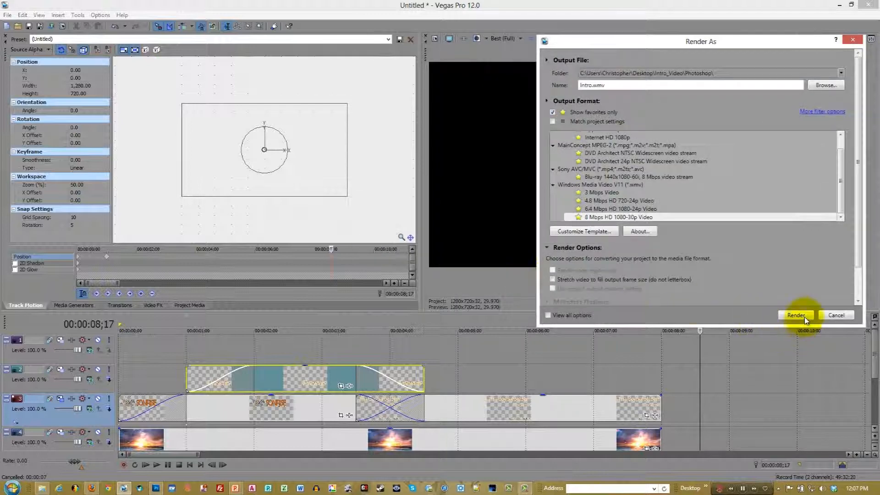
click(805, 318)
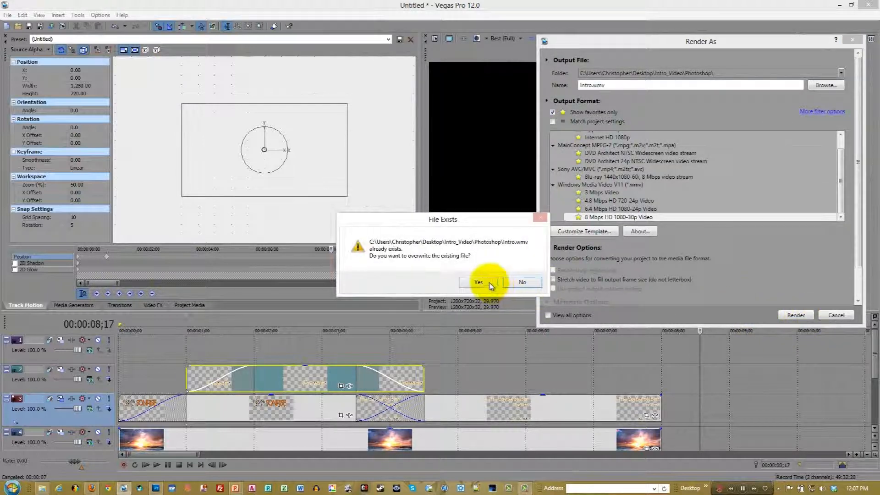
click(485, 285)
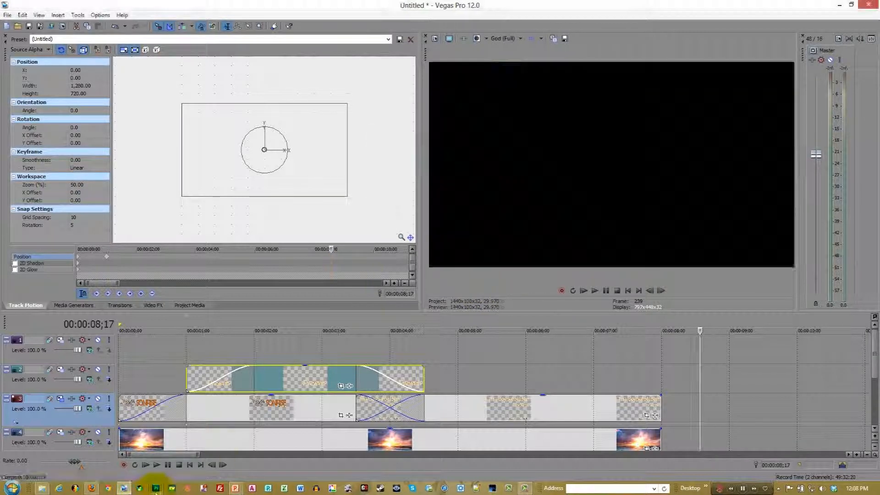
Switch to Photoshop and replace the text "The Cross" with "Easy to Update Titles" in the Untitled-1 title document.
mouse_move(156, 490)
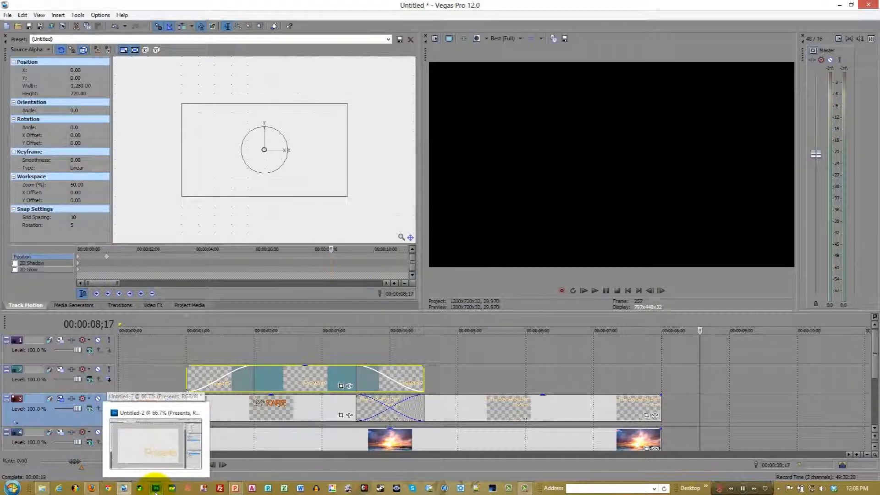
click(542, 326)
click(156, 489)
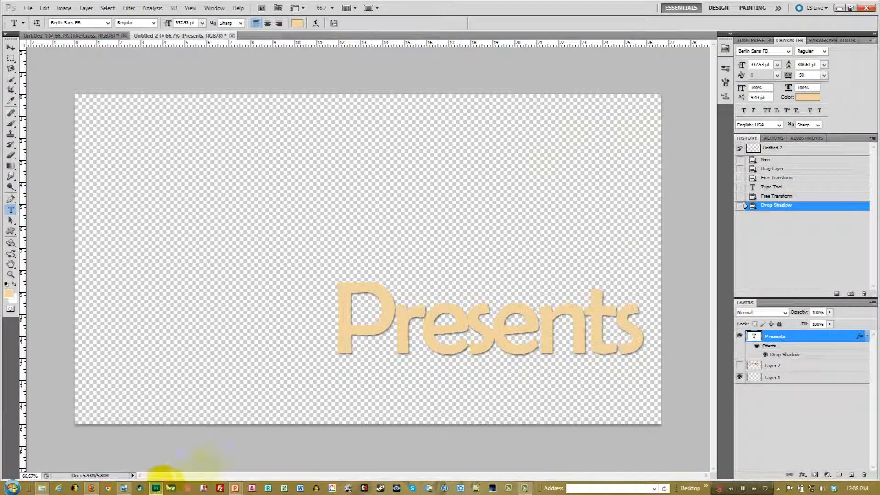
click(92, 36)
drag(636, 220, 412, 207)
text(Easy)
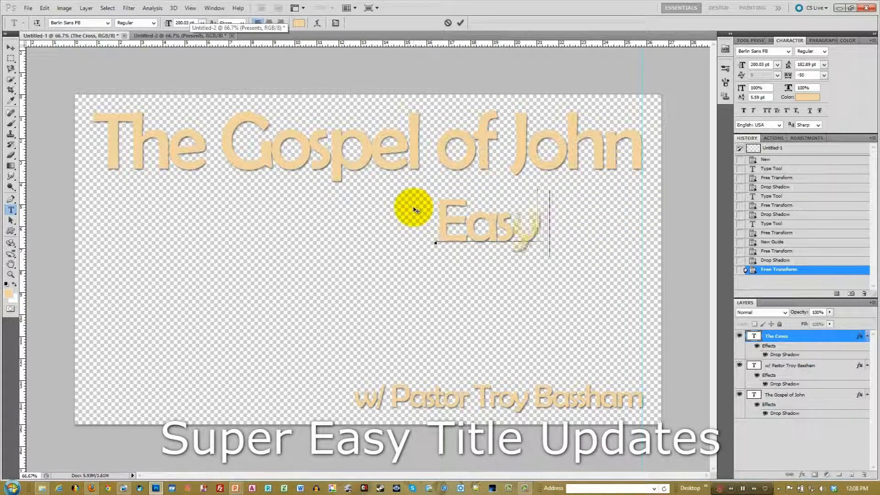
text( to Up)
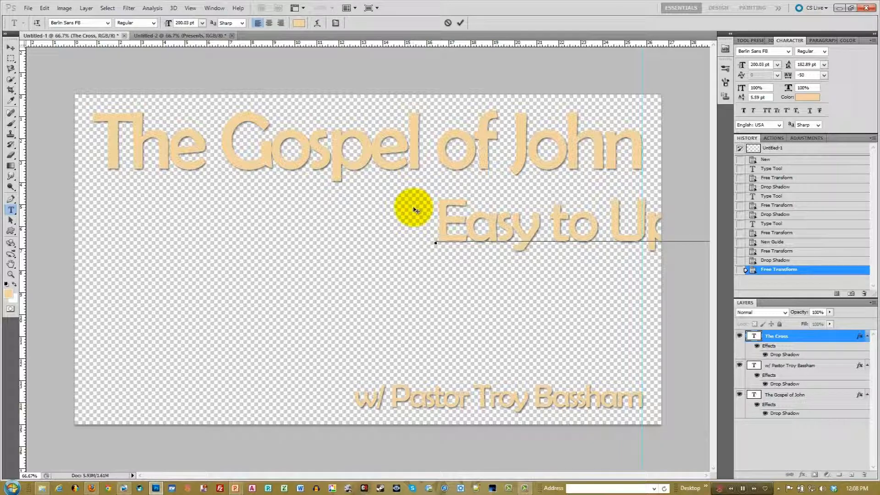
click(461, 22)
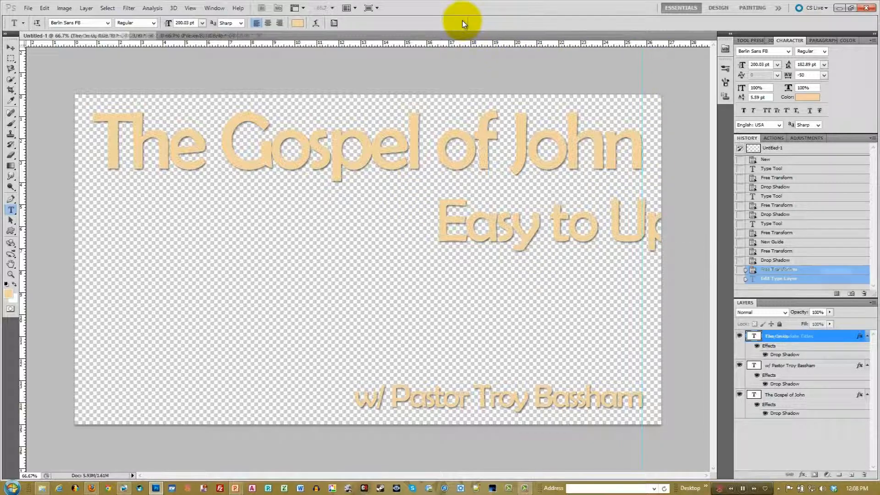
Use Free Transform to move the "Easy to Update Titles" text horizontally until its end aligns with the vertical guide.
key(ctrl+t)
drag(602, 227, 340, 228)
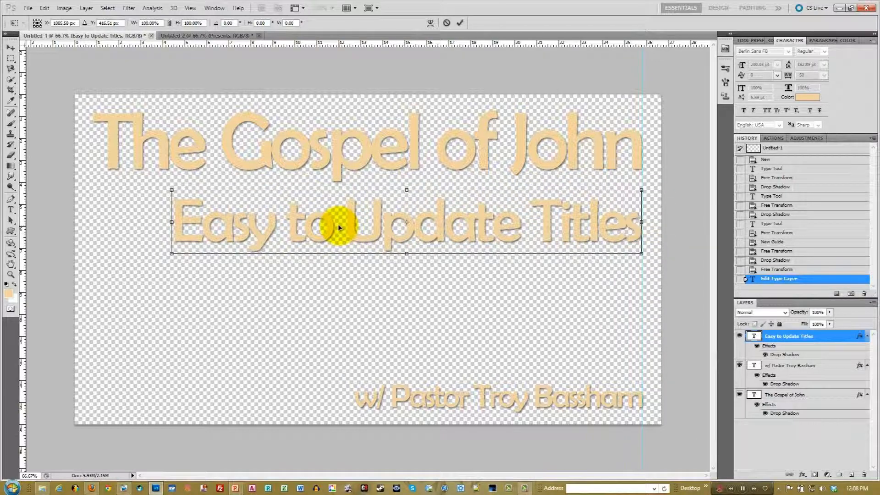
key(Return)
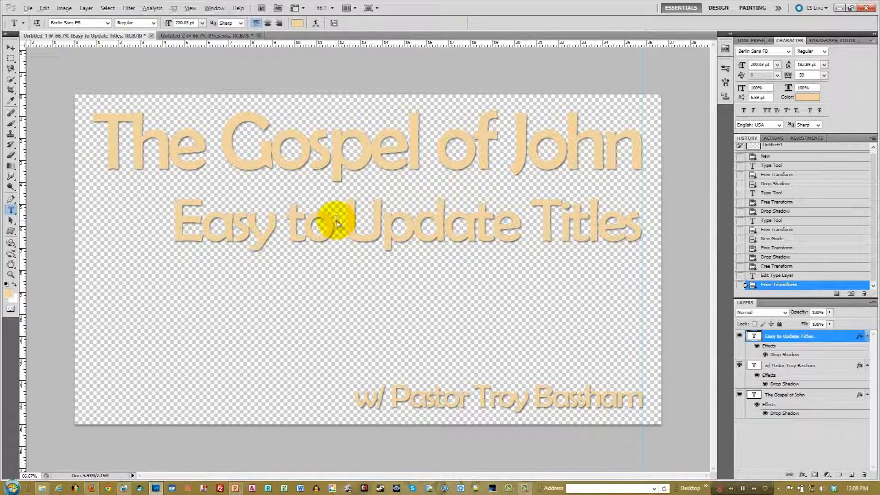
Export the updated title with Save for Web as a transparent PNG-24, overwriting Title_Template in the Photoshop folder.
key(ctrl+alt+shift+s)
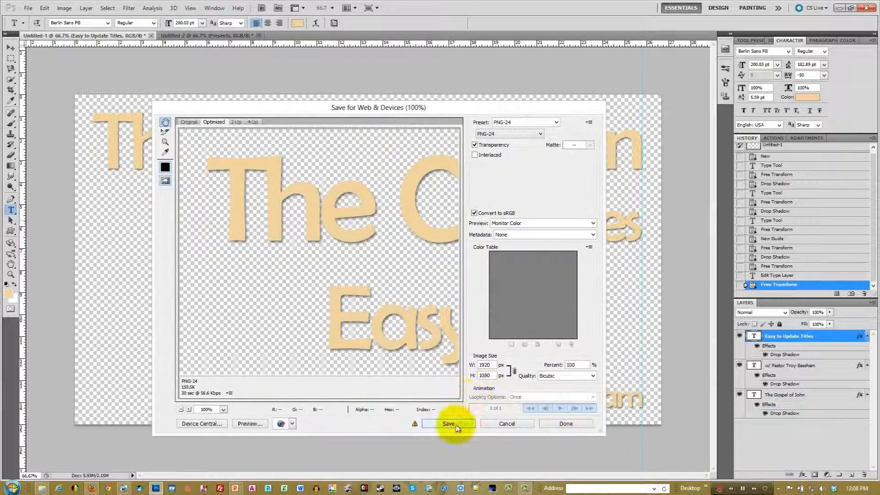
click(456, 425)
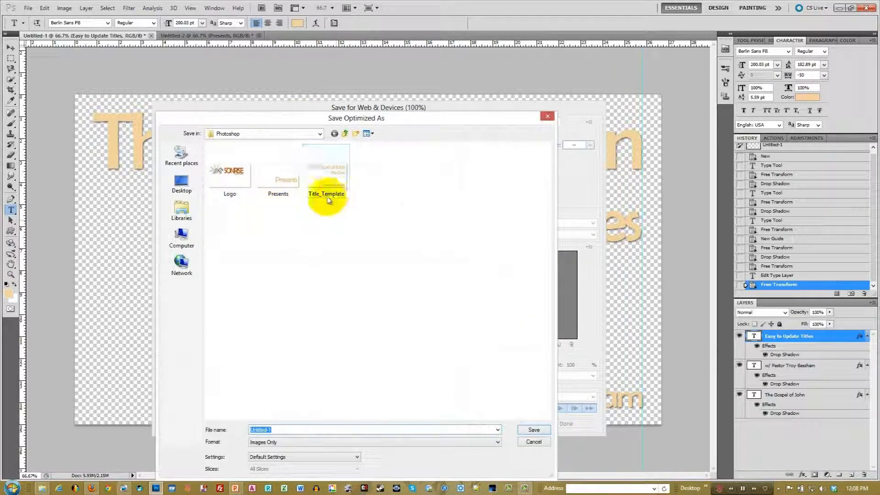
click(327, 195)
click(535, 430)
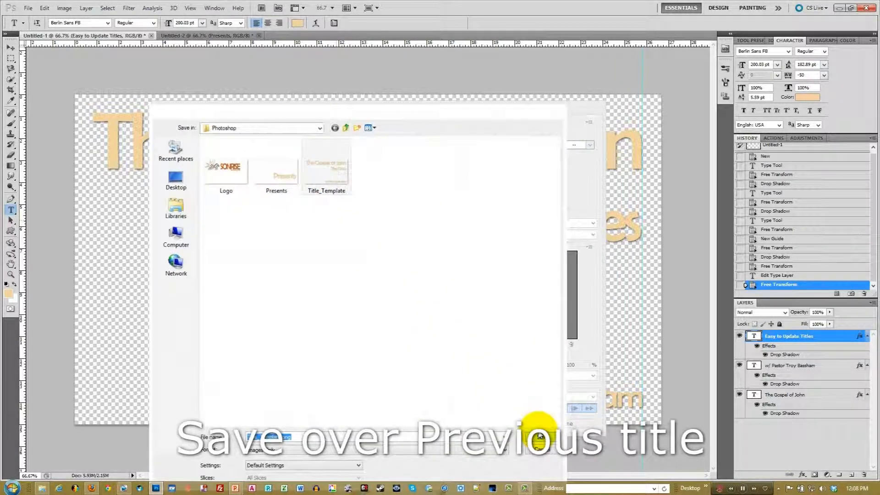
click(500, 239)
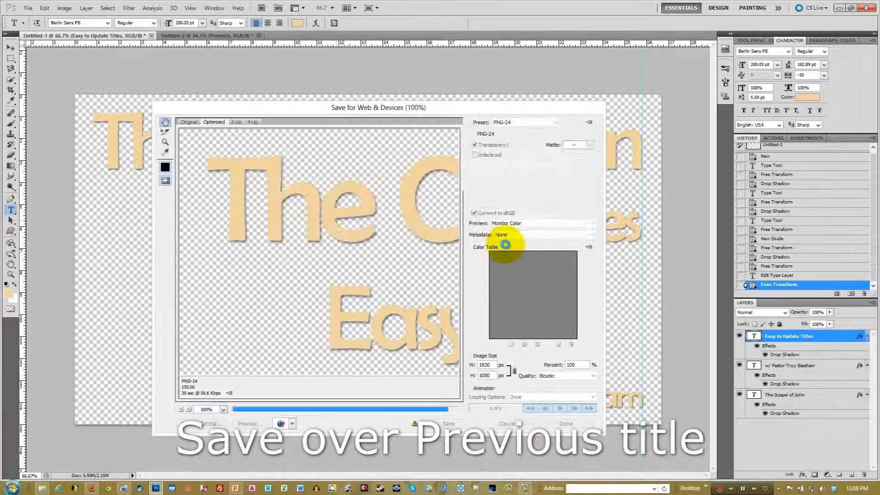